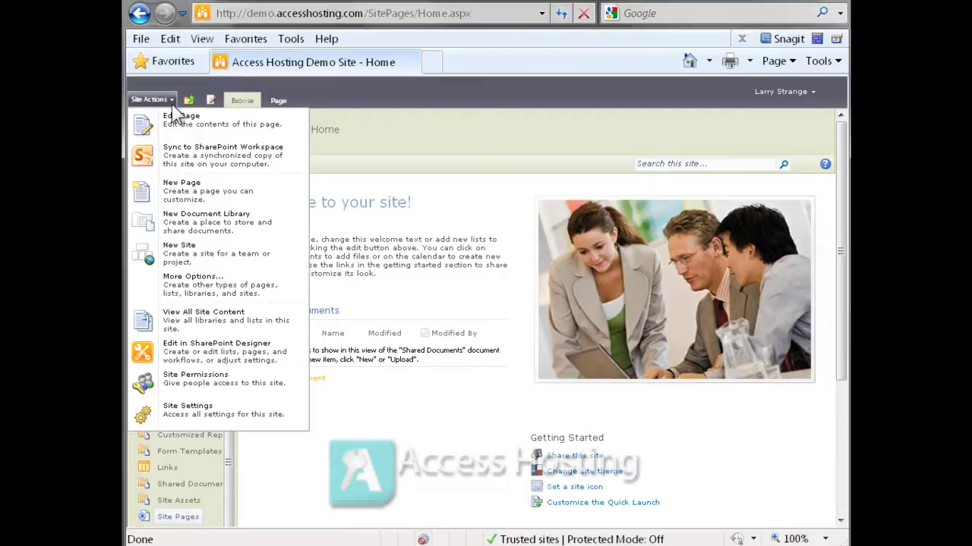
- Open the form for adding a permission level through the site permissions in the site settings
click(265, 421)
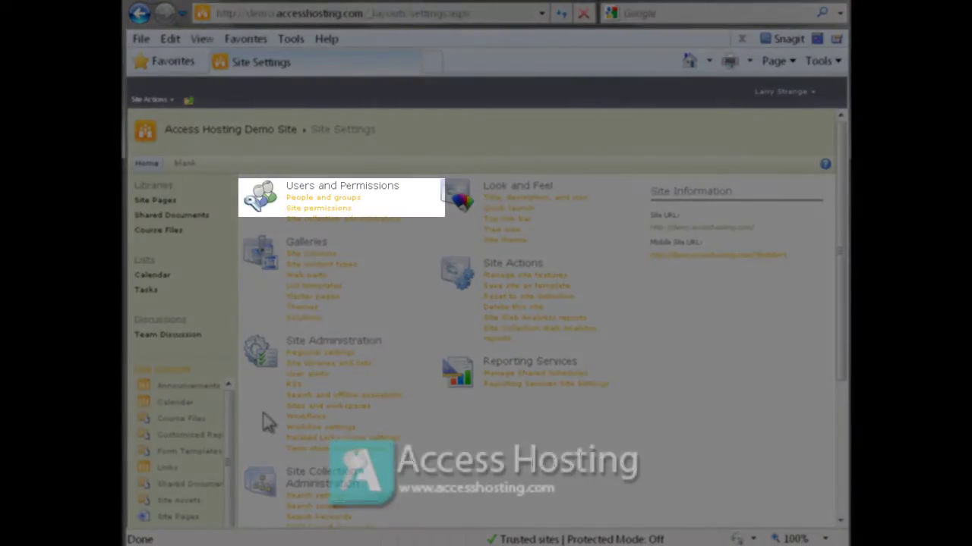
click(344, 210)
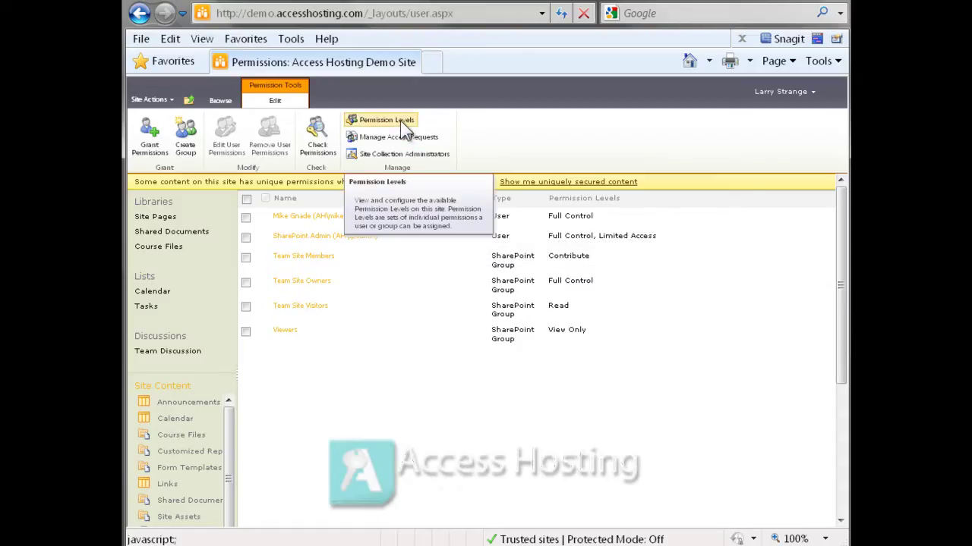
click(400, 121)
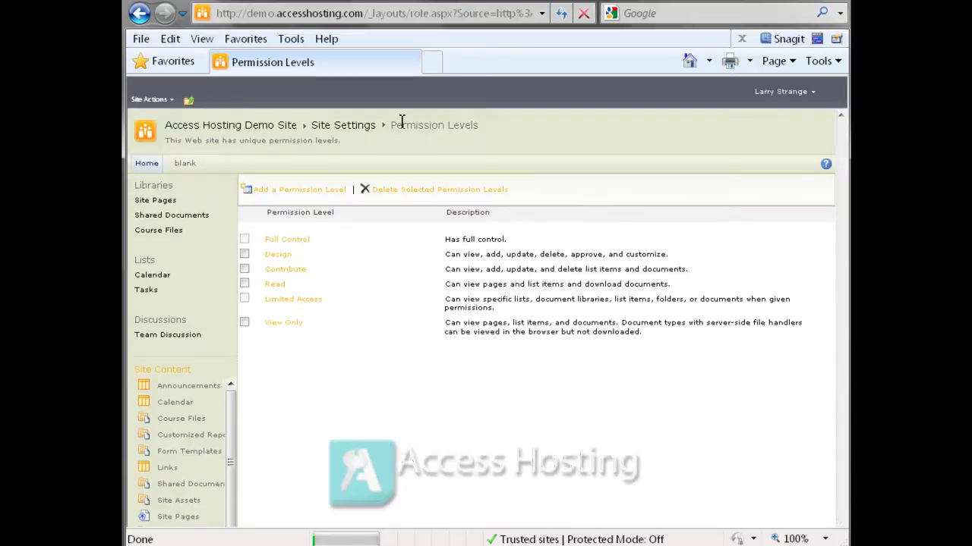
click(308, 196)
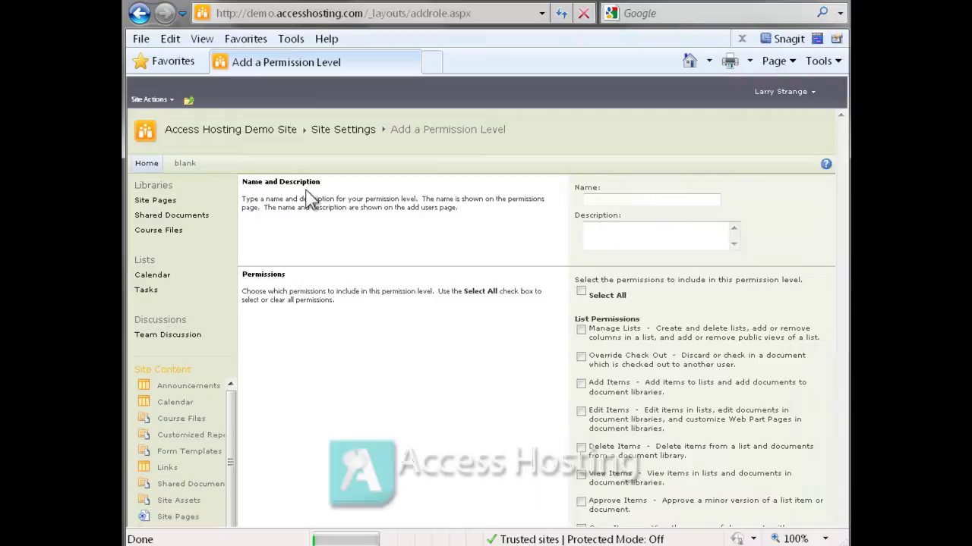
- Name the new permission level No Native Access
click(634, 199)
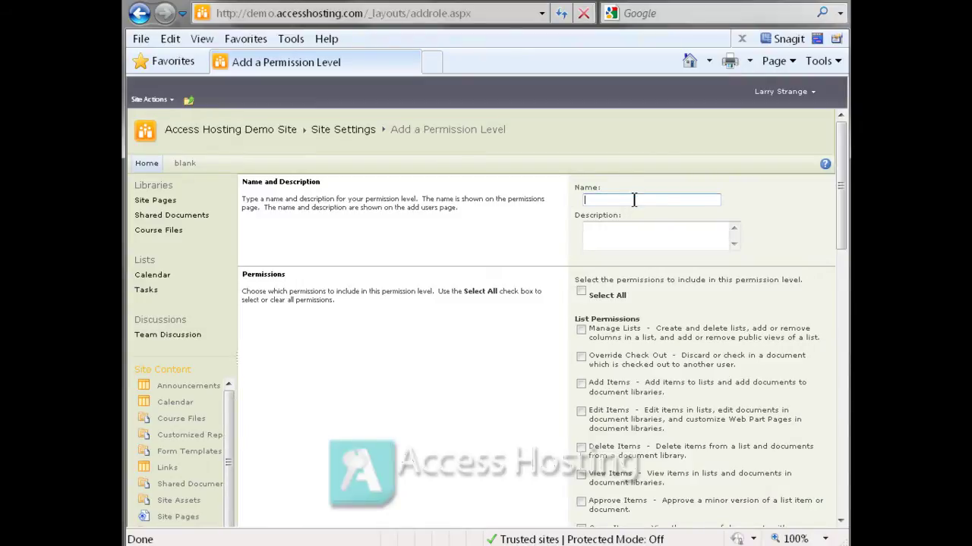
text(No Native Acce)
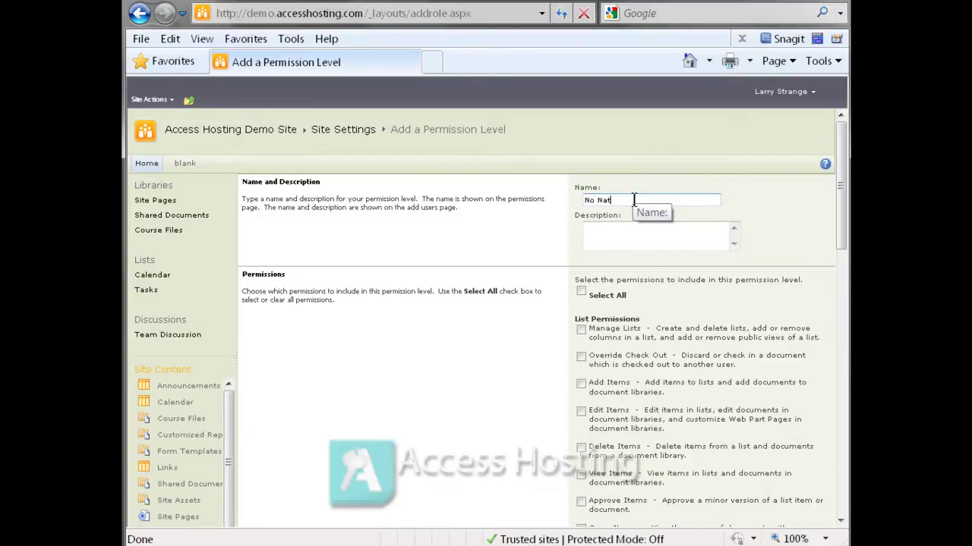
text(ss)
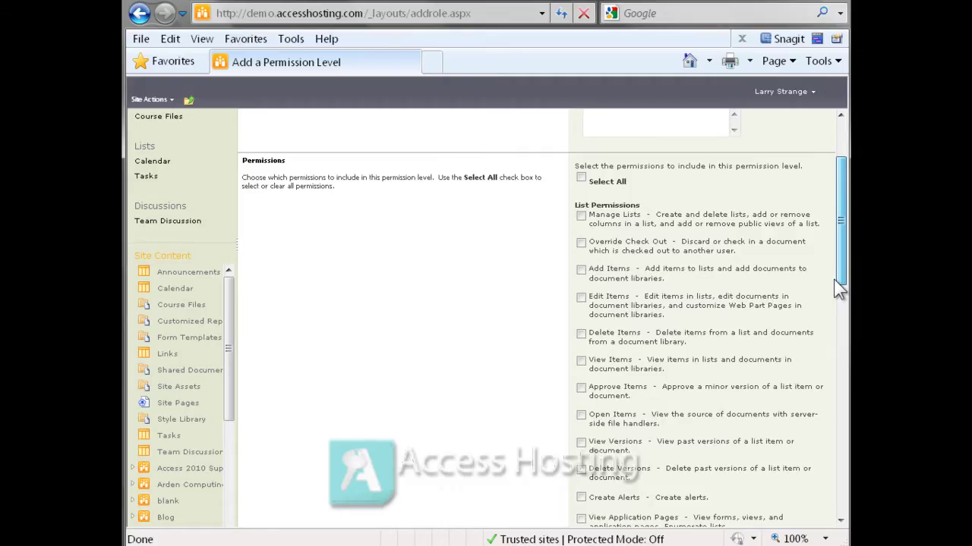
- Include the Add Items, Edit Items and Delete Items list permissions in the new permission level
drag(838, 288, 838, 303)
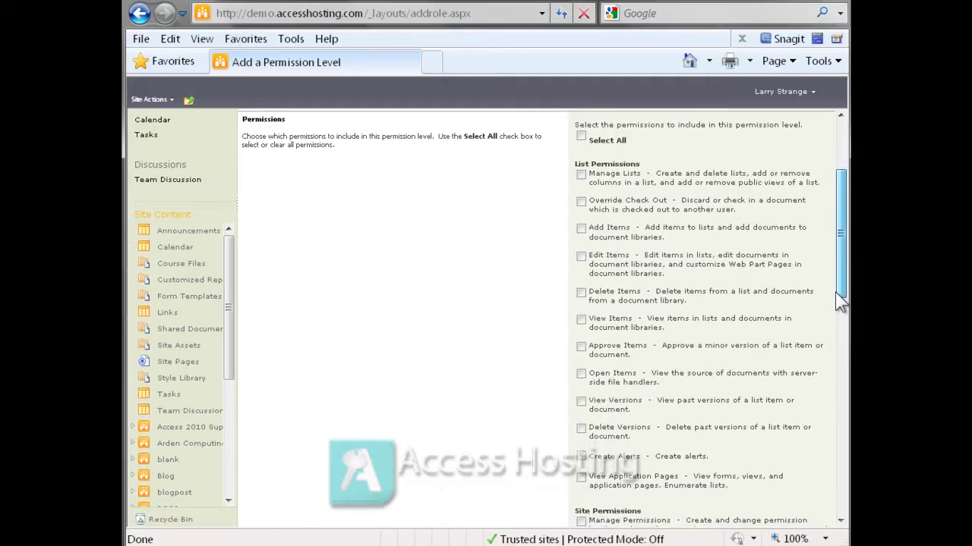
click(580, 228)
click(580, 256)
click(581, 292)
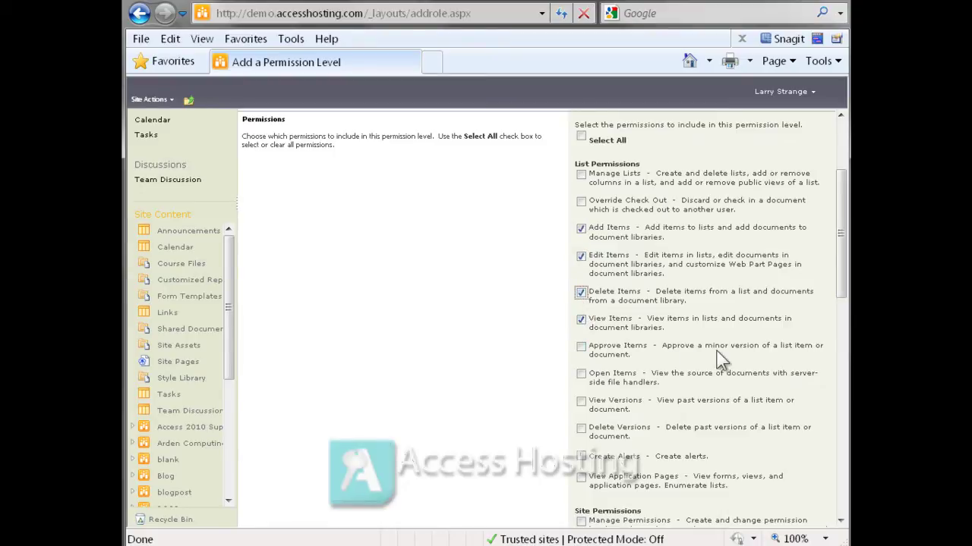
- Include the Browse User Information site permission and create the permission level
drag(839, 294, 834, 440)
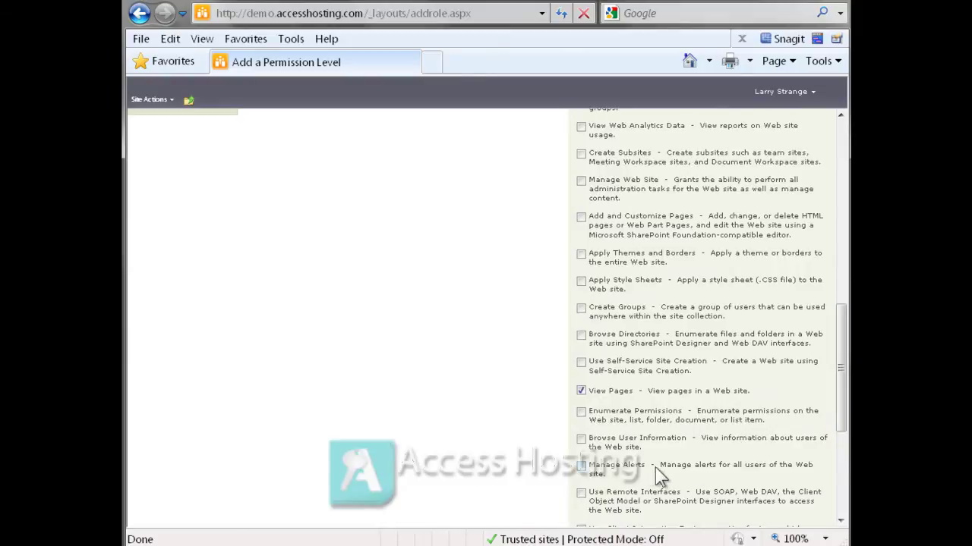
click(582, 441)
drag(847, 414, 842, 508)
click(683, 488)
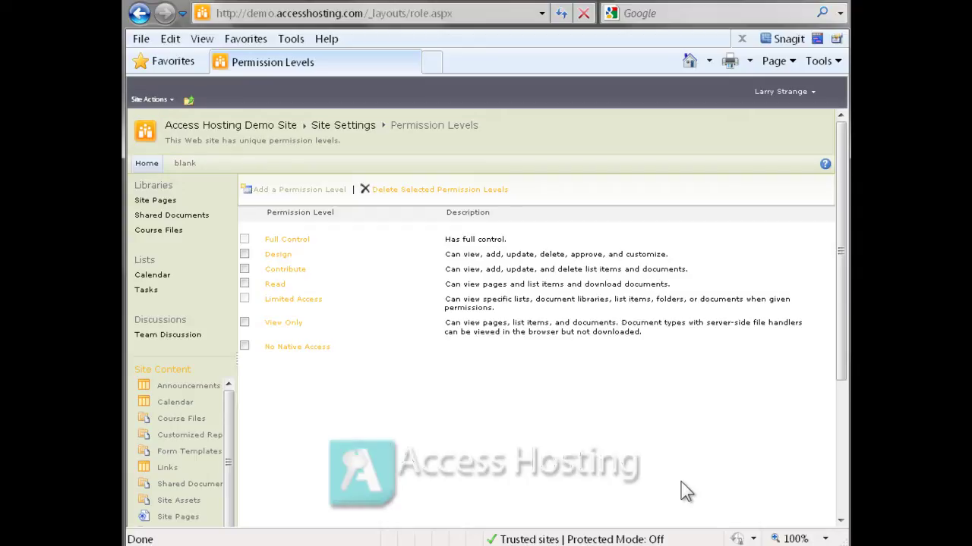
- Return to the demo site's home page and open its site permissions
click(403, 18)
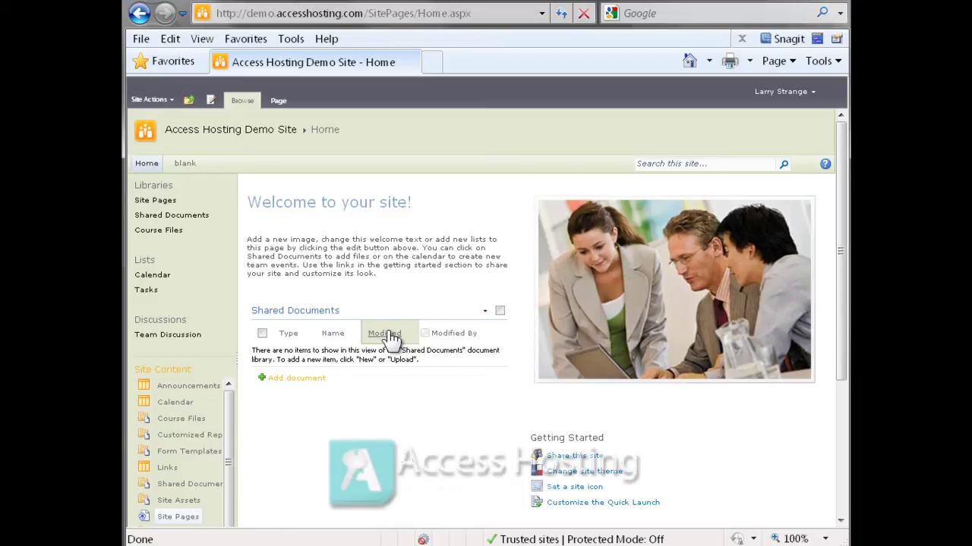
click(161, 98)
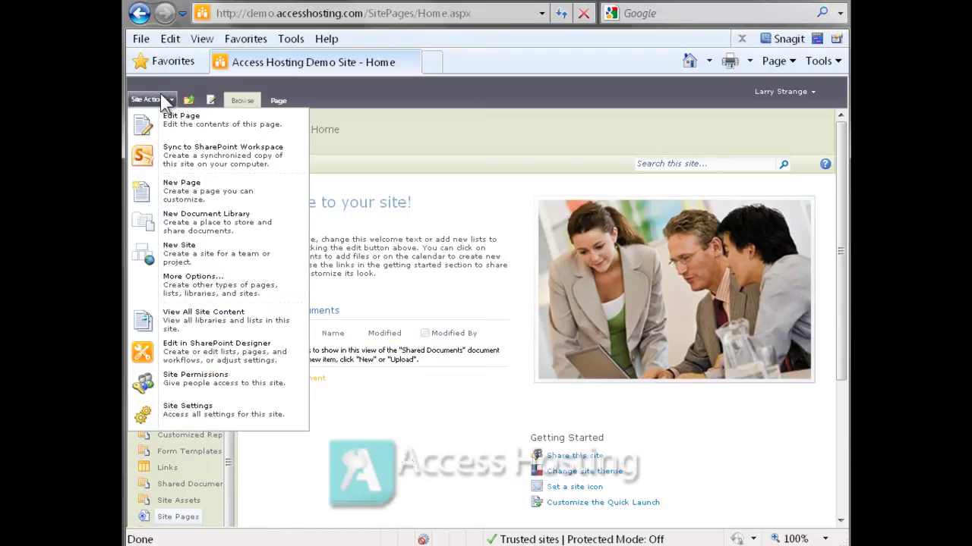
click(229, 377)
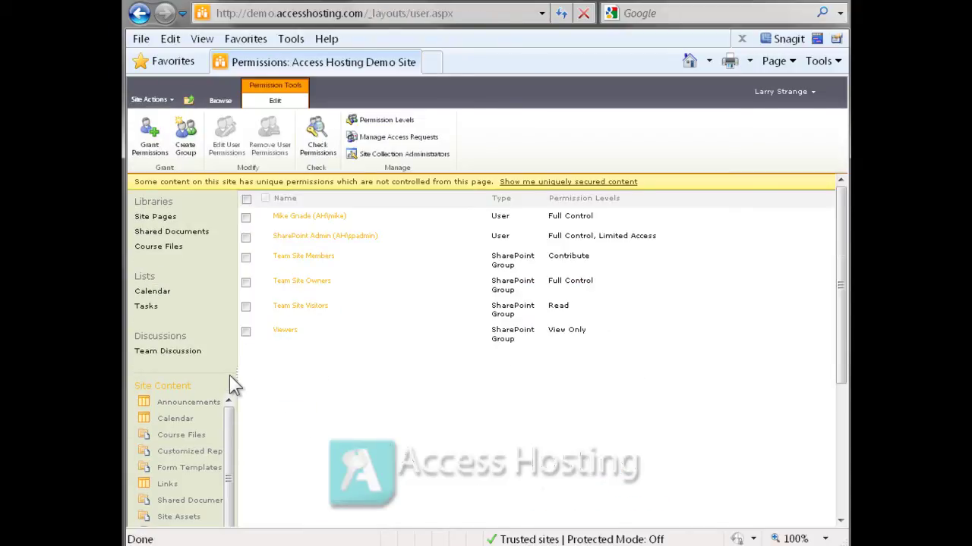
- Start granting permissions to the account ah\devtest1 and check its name
click(152, 134)
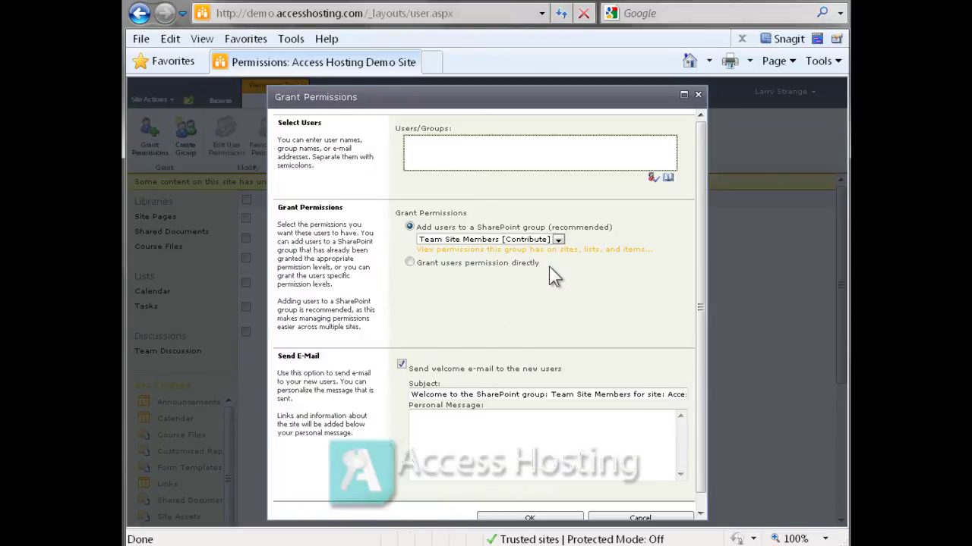
text(ah\devtest1)
click(653, 179)
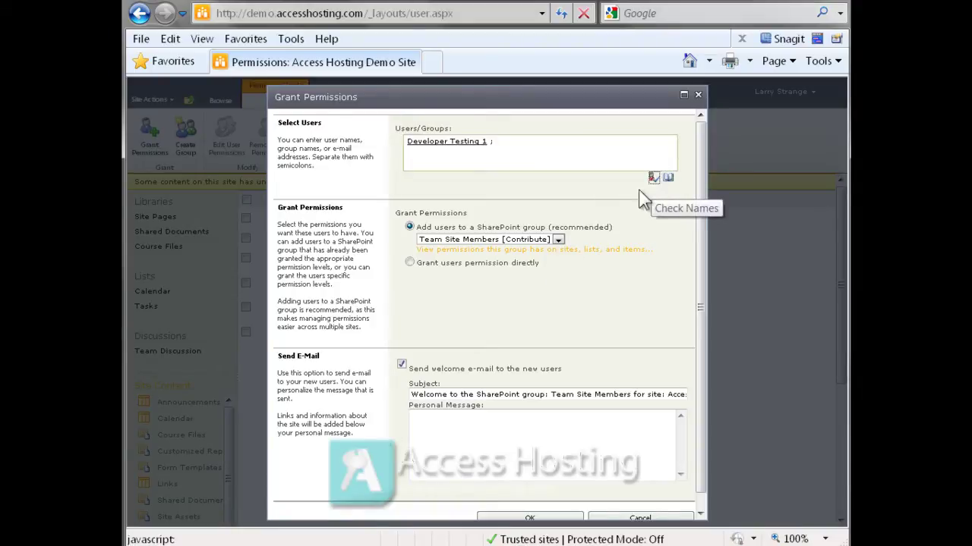
- Grant the user the No Native Access permission level directly, without sending a welcome e-mail
click(410, 262)
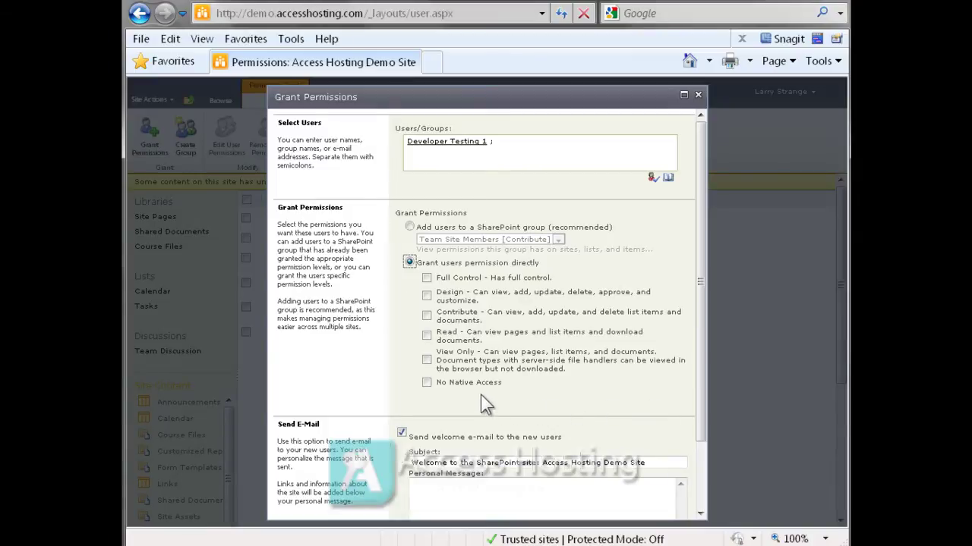
click(426, 383)
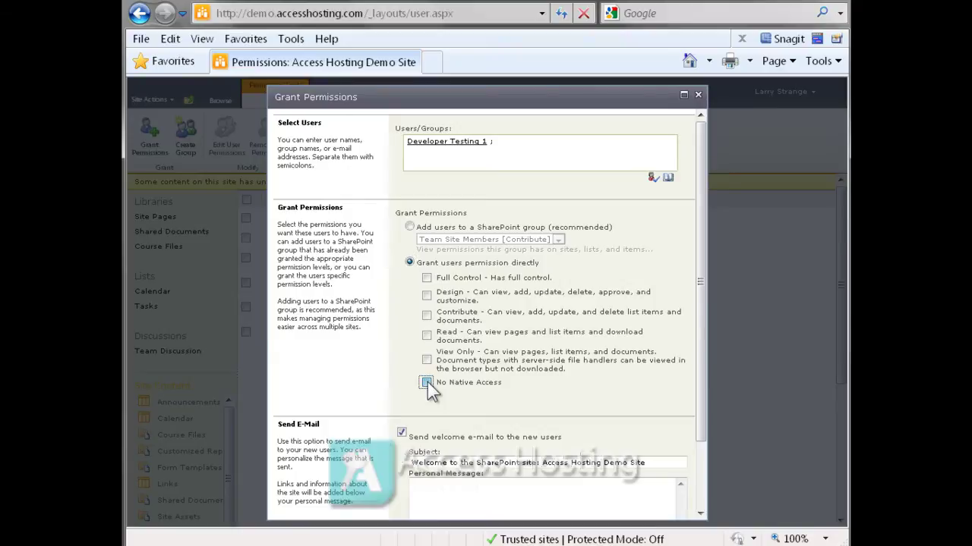
click(401, 432)
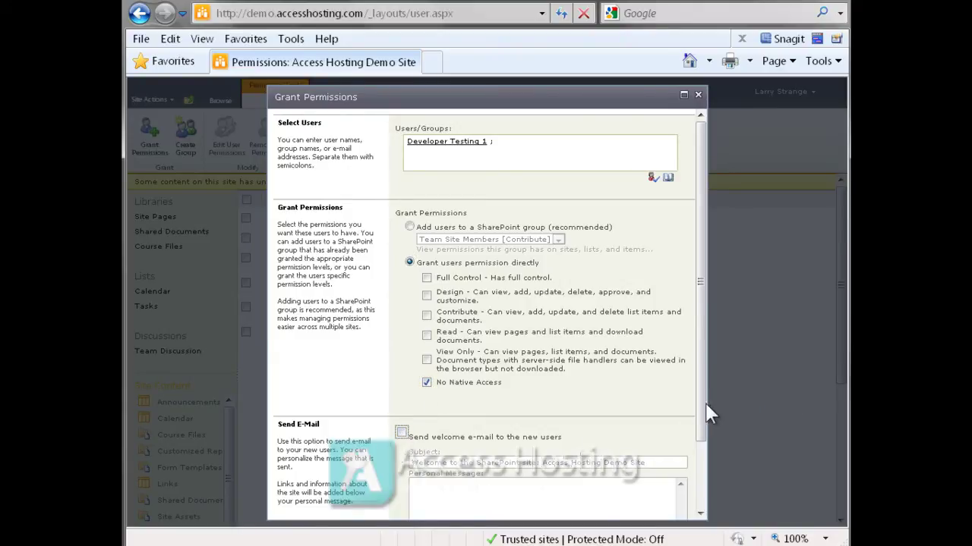
drag(700, 408, 702, 501)
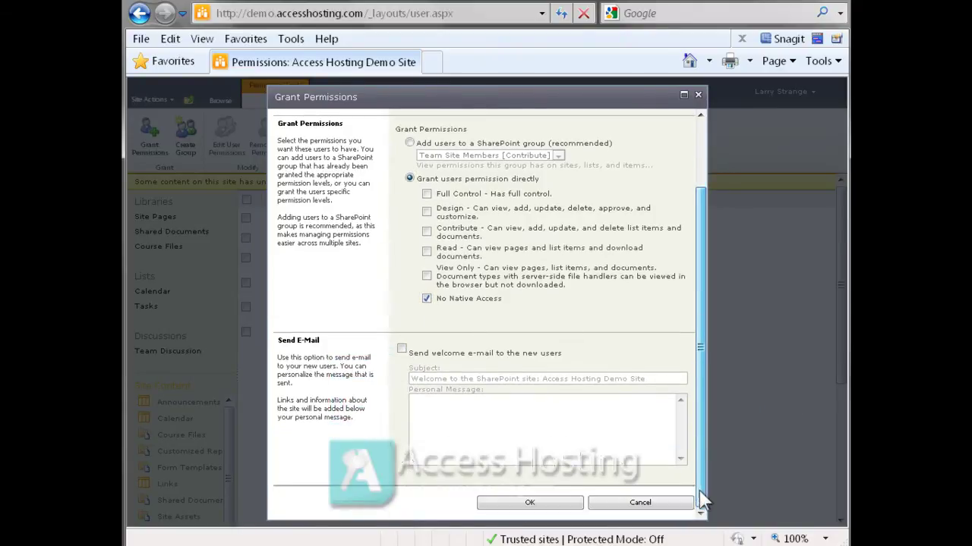
click(523, 505)
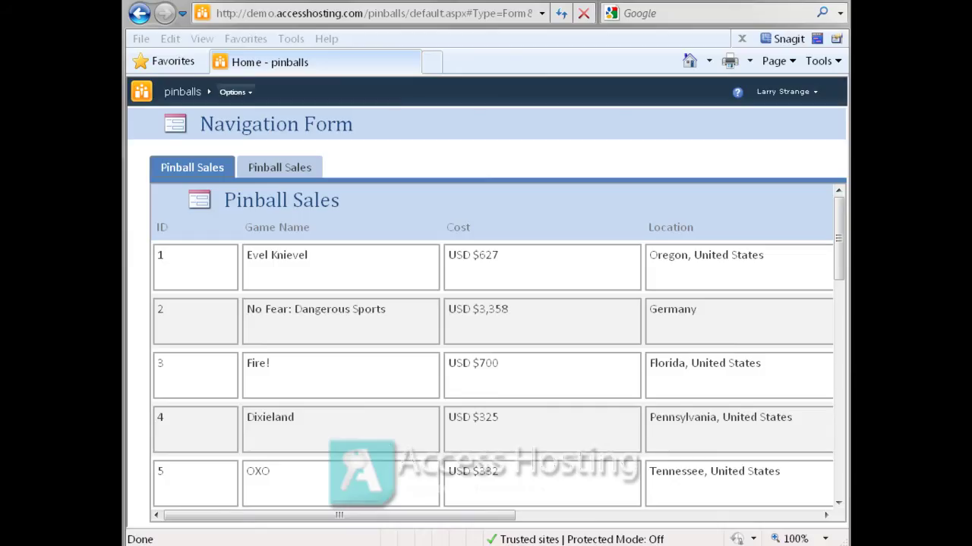
- Sign in to the pinballs web database as the different user AH\devtest1, entering the account password
click(817, 96)
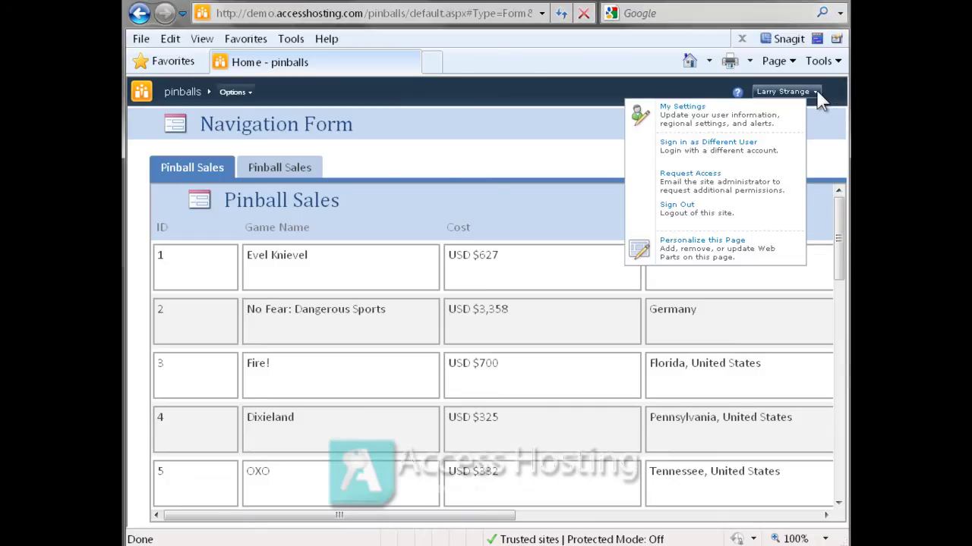
click(740, 163)
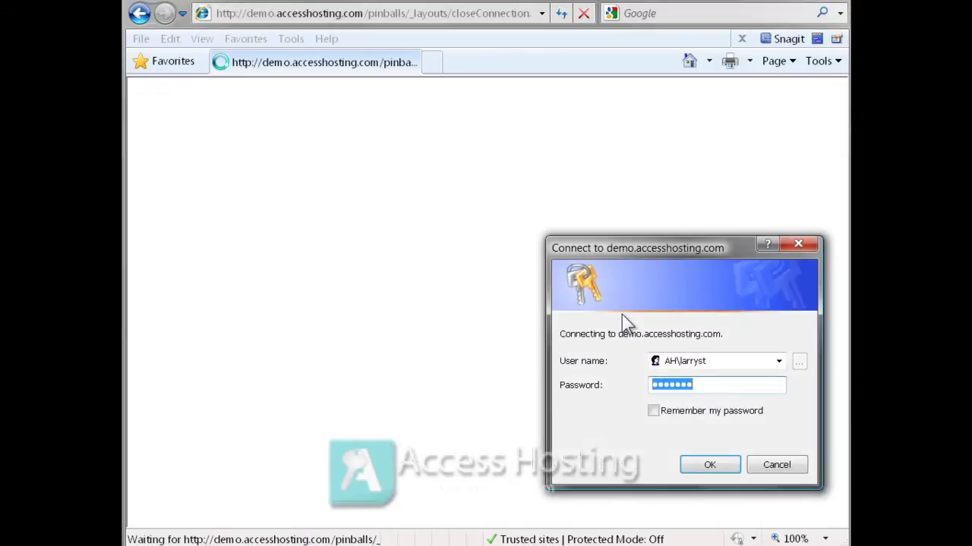
double_click(678, 361)
text(AH\)
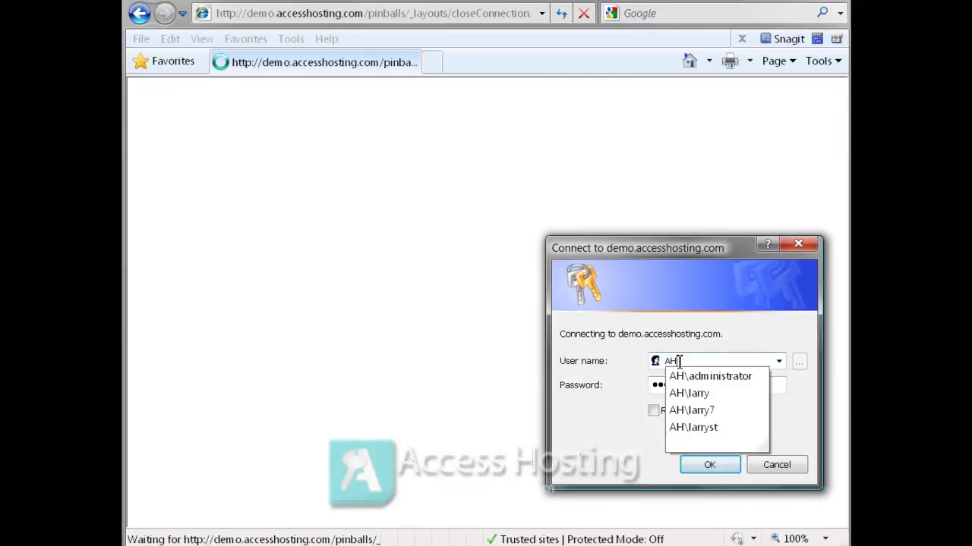
text(devtest)
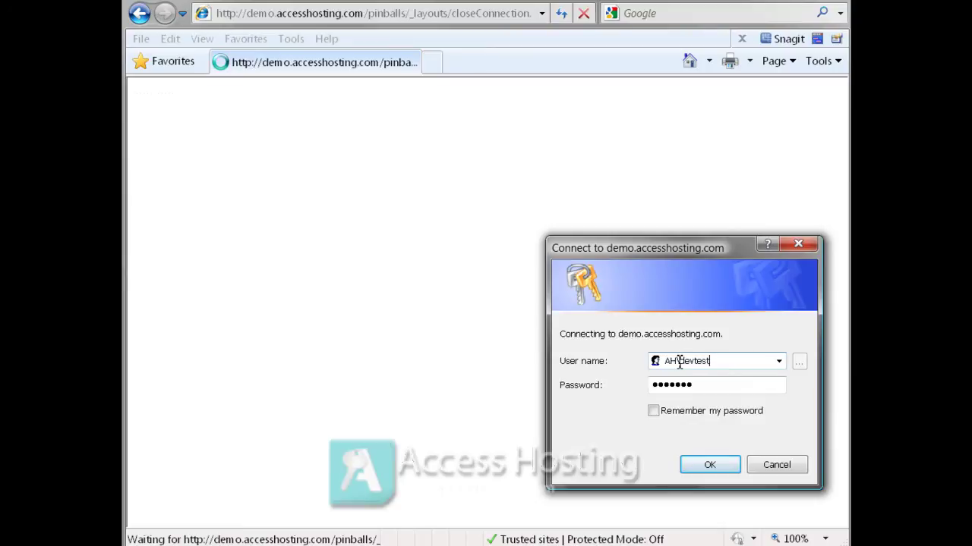
text(1)
key(Tab)
text(•••••)
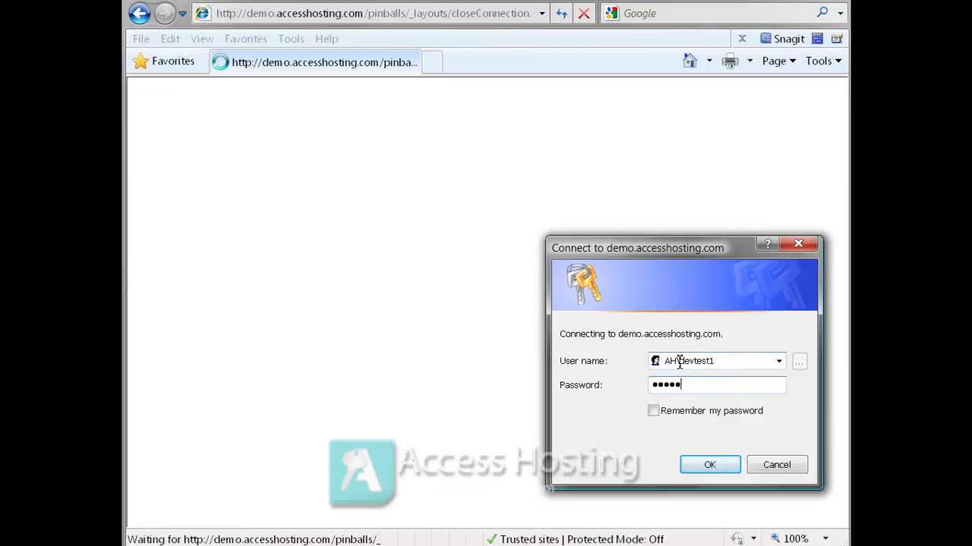
key(Return)
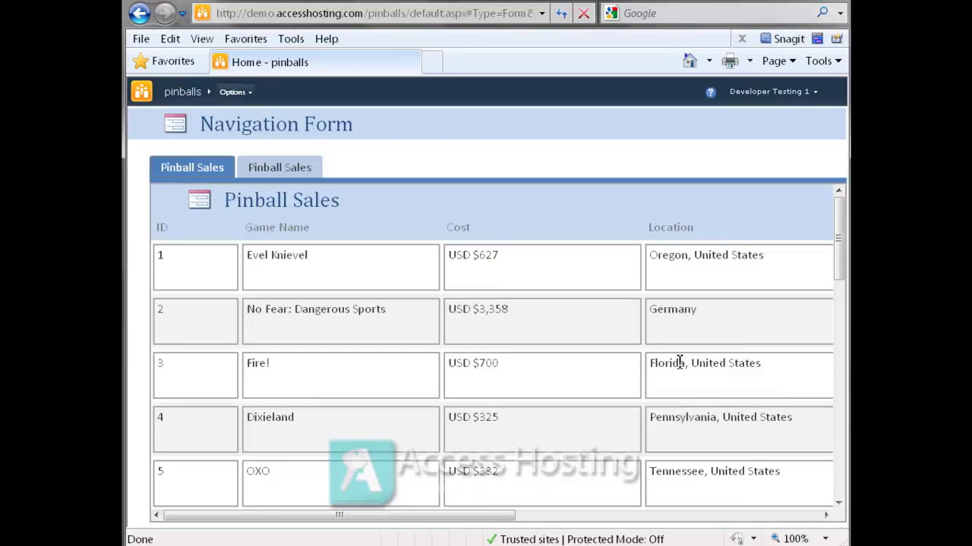
- Set the cost of the first Evel Knievel record to USD $500 and view the Pinball Sales report
drag(533, 254, 480, 254)
text(500)
key(Down)
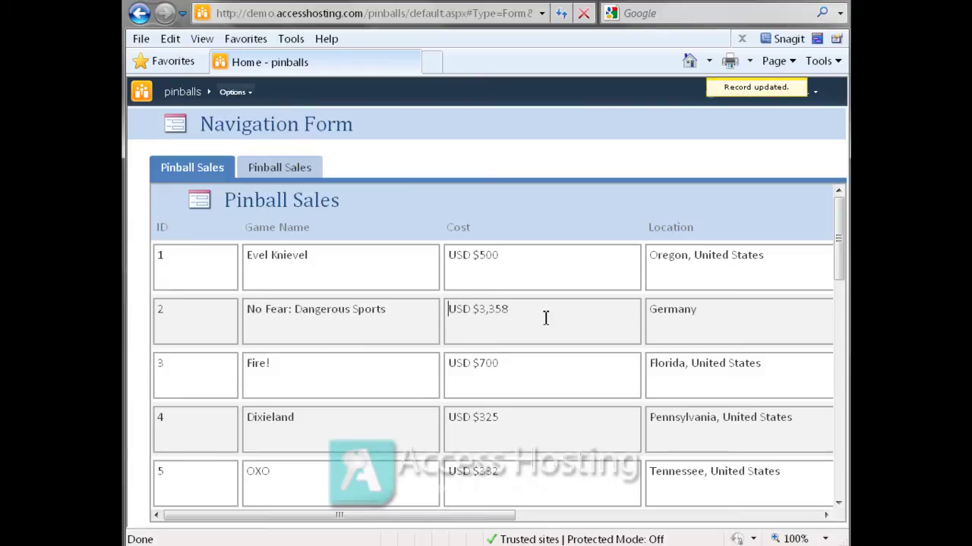
click(299, 168)
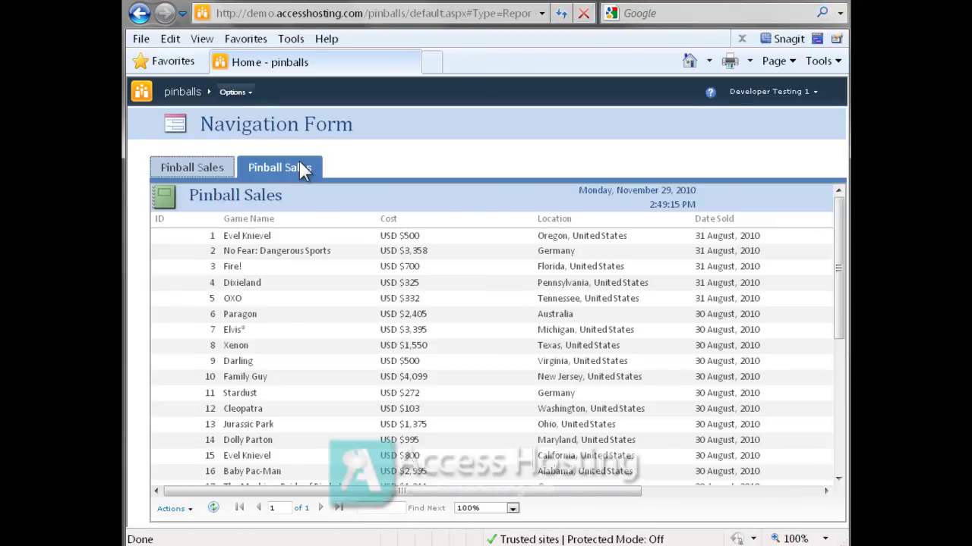
- Open the pinballs web database in Microsoft Access from its downloaded pinballs.accdw file
click(250, 95)
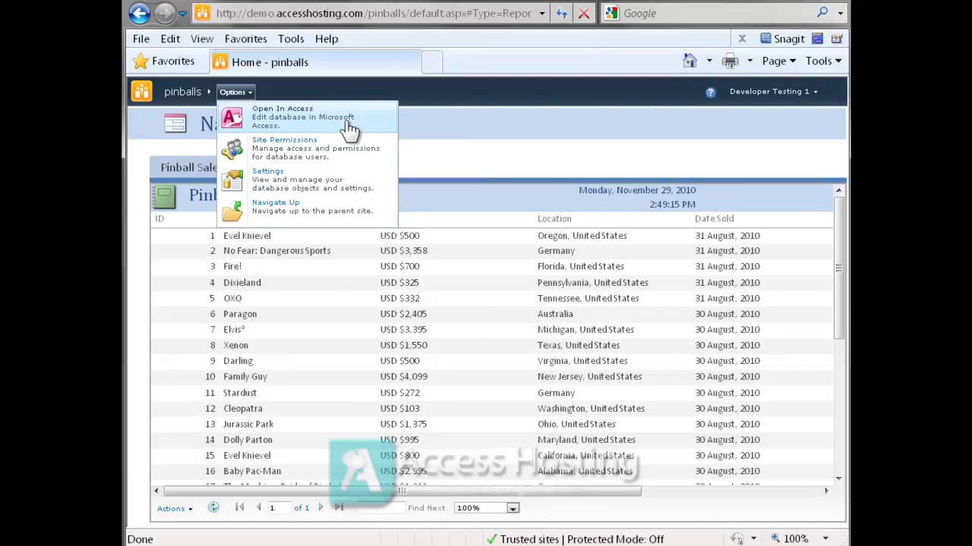
click(378, 127)
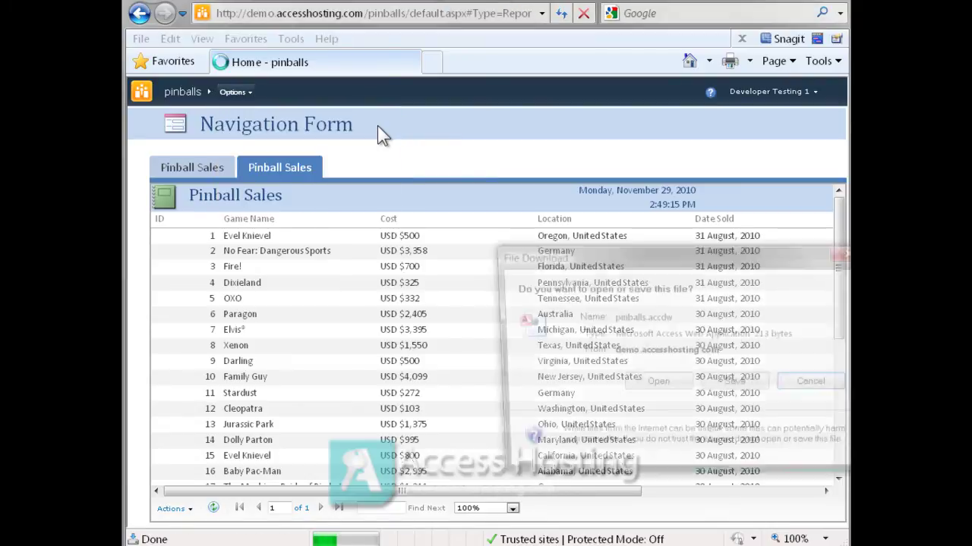
click(657, 385)
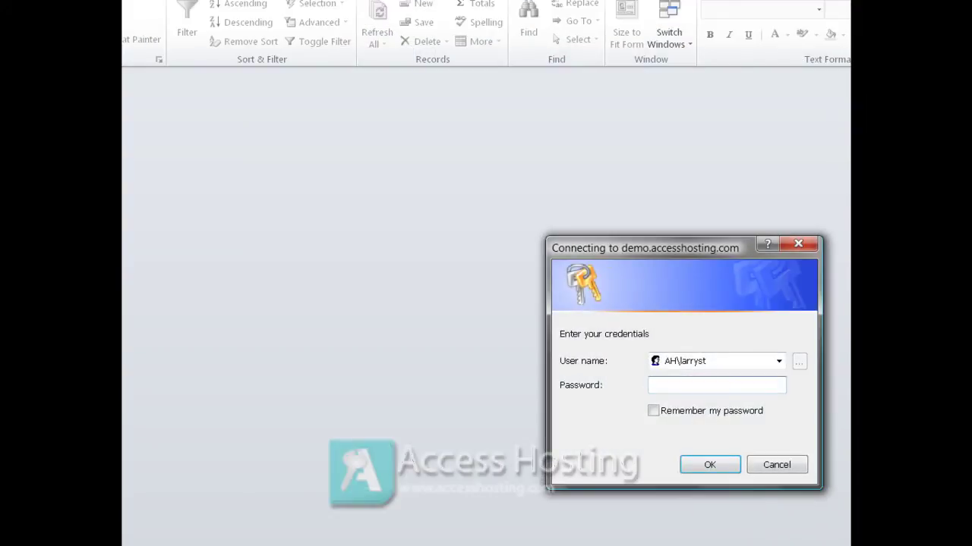
- Try to connect to demo.accesshosting.com with the user name AH\devtest1 and the account password
drag(709, 247, 578, 214)
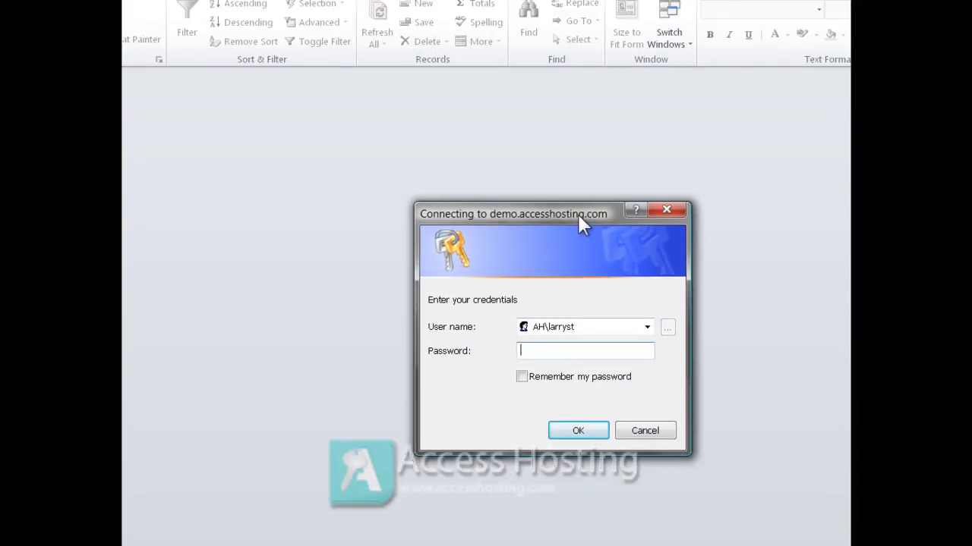
click(600, 327)
text(A)
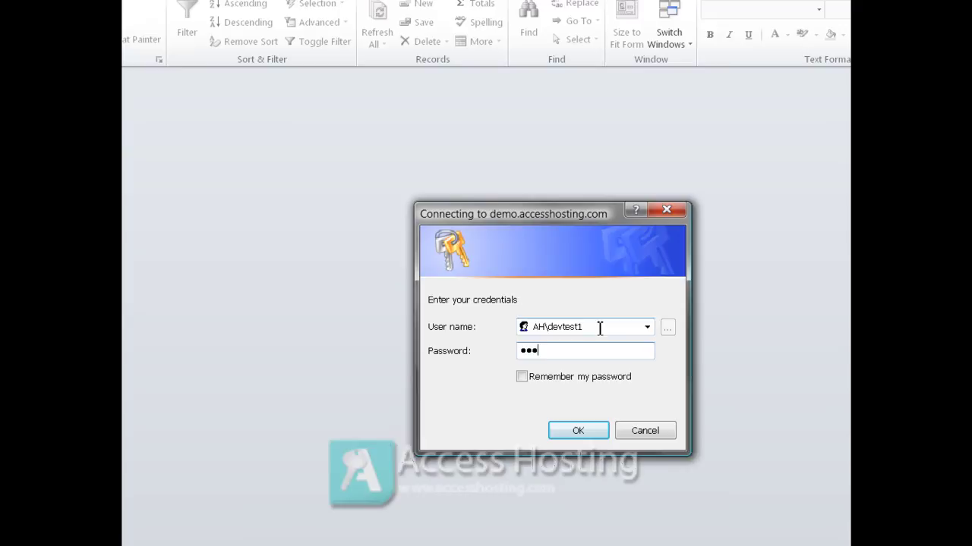
key(Return)
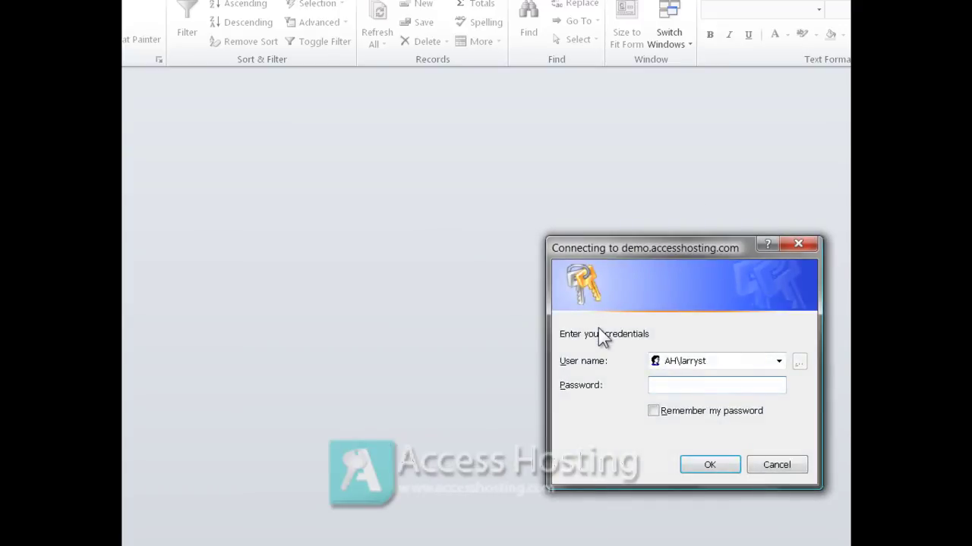